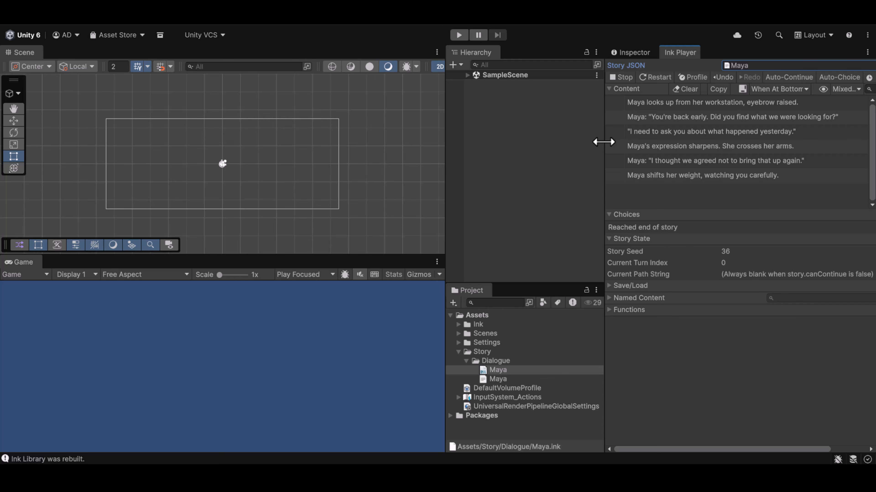
# Narrow the Ink Player panel and slightly widen the Scene and Game views.
pyautogui.moveTo(603, 142); pyautogui.dragTo(612, 142)
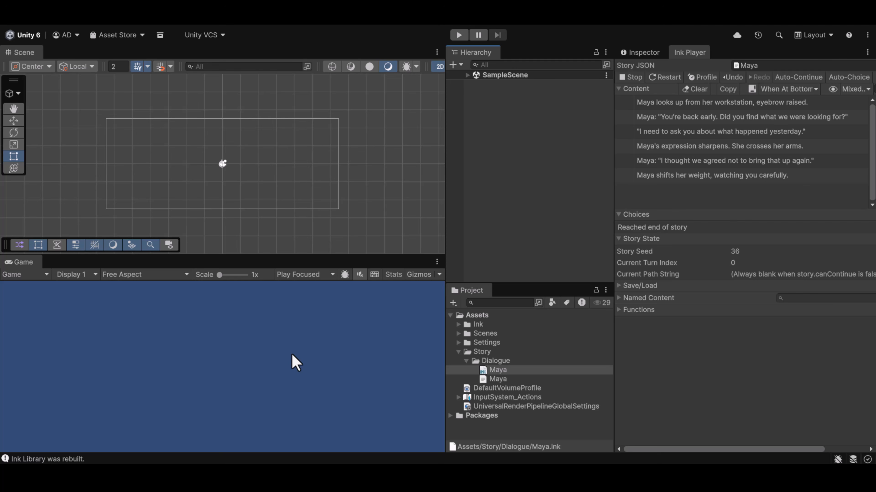
pyautogui.moveTo(445, 205); pyautogui.dragTo(453, 203)
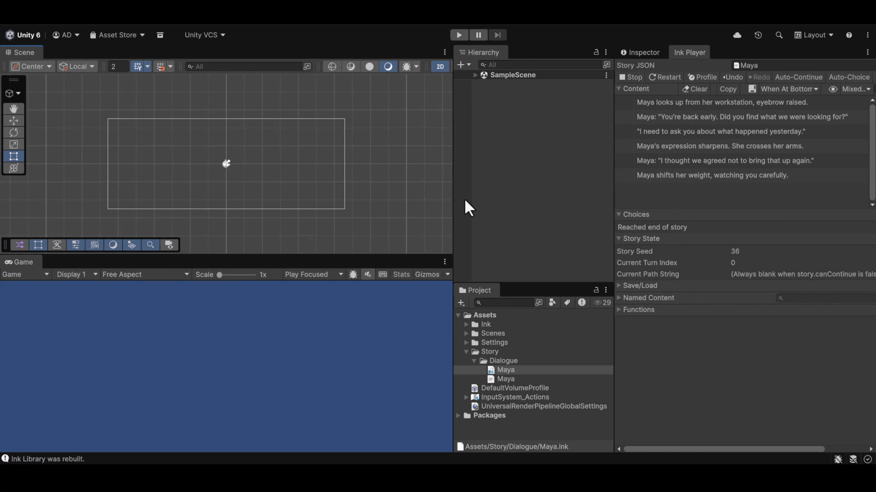
pyautogui.moveTo(613, 165); pyautogui.dragTo(625, 164)
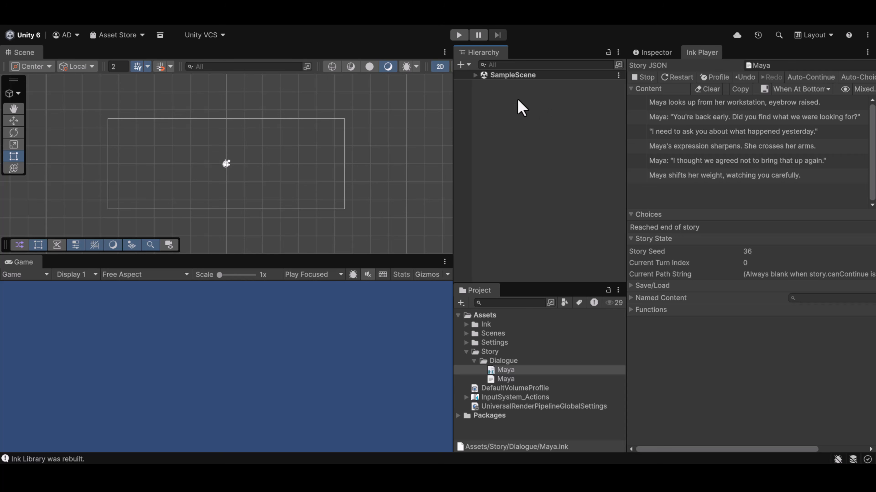
# Expand SampleScene in the Hierarchy and select its Main Camera.
pyautogui.click(475, 75)
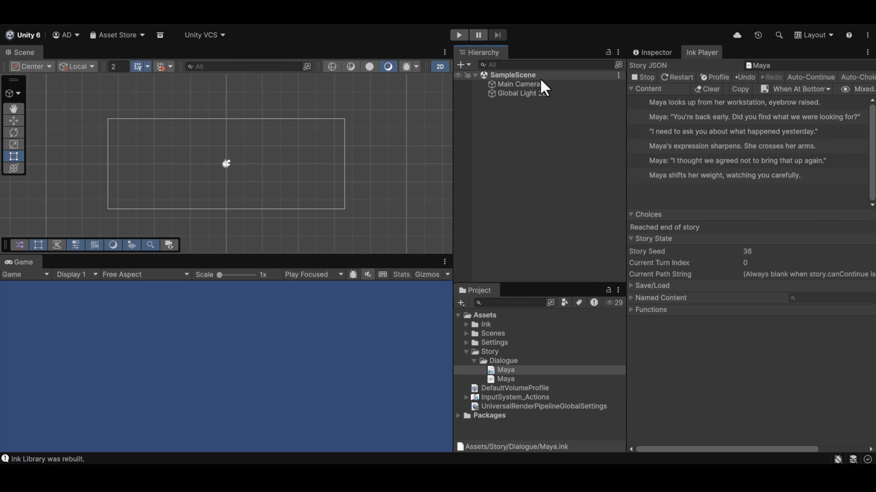
pyautogui.click(540, 84)
pyautogui.scroll(1, 224, 169)
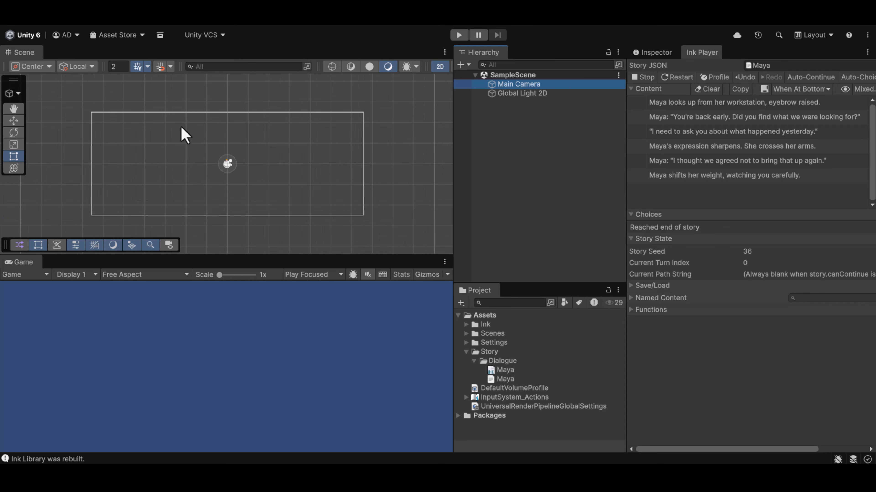
pyautogui.click(438, 69)
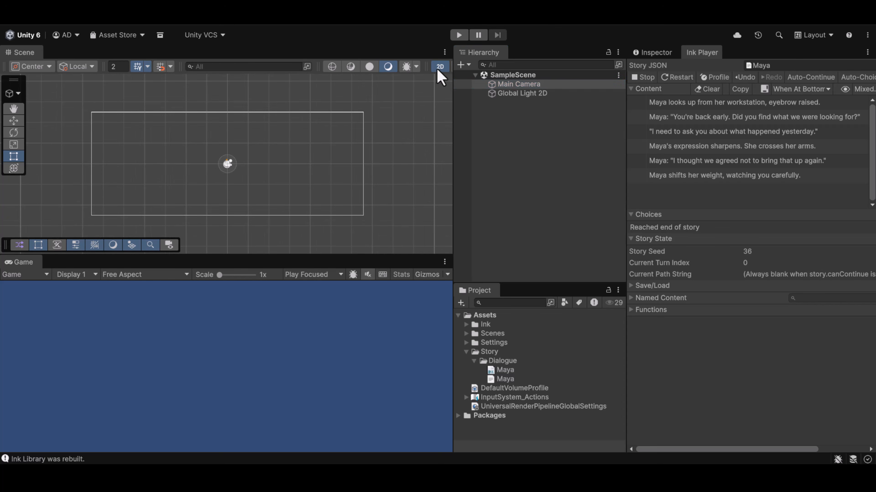
pyautogui.click(437, 68)
pyautogui.click(437, 67)
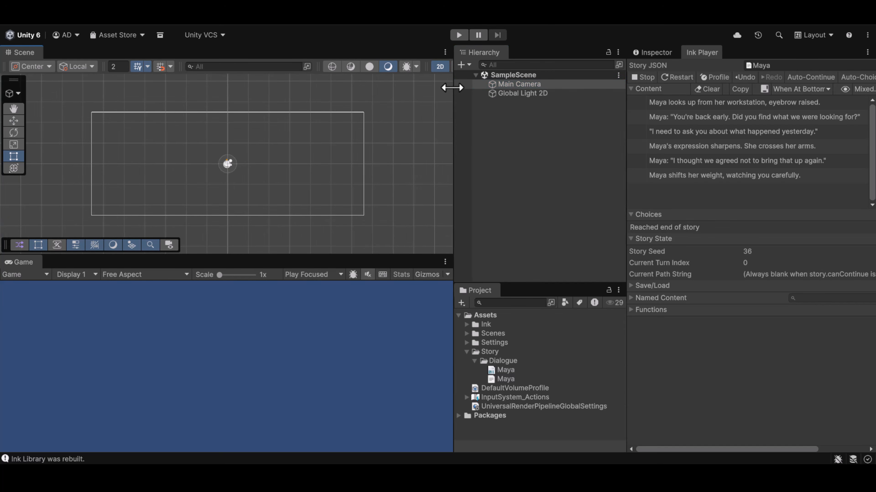
# Widen the Hierarchy and Project panels and add a Text - TextMeshPro UI element to the scene.
pyautogui.moveTo(452, 87); pyautogui.dragTo(410, 116)
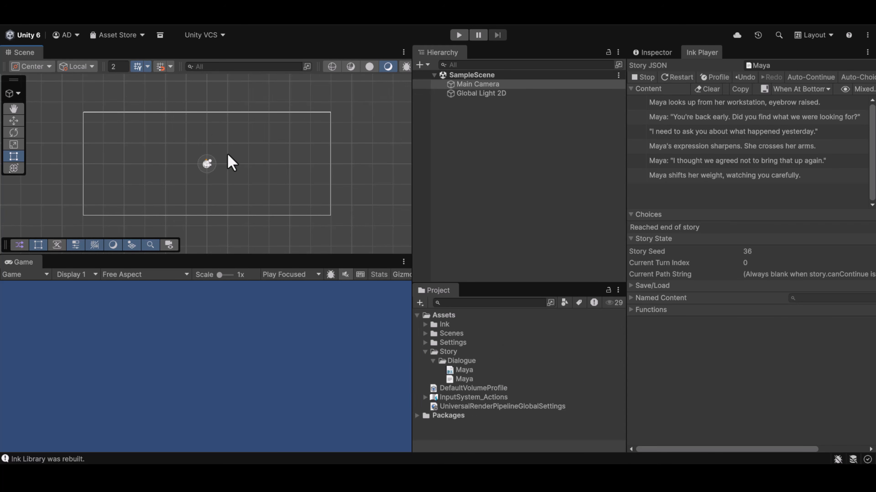
pyautogui.click(477, 84)
pyautogui.rightClick(514, 121)
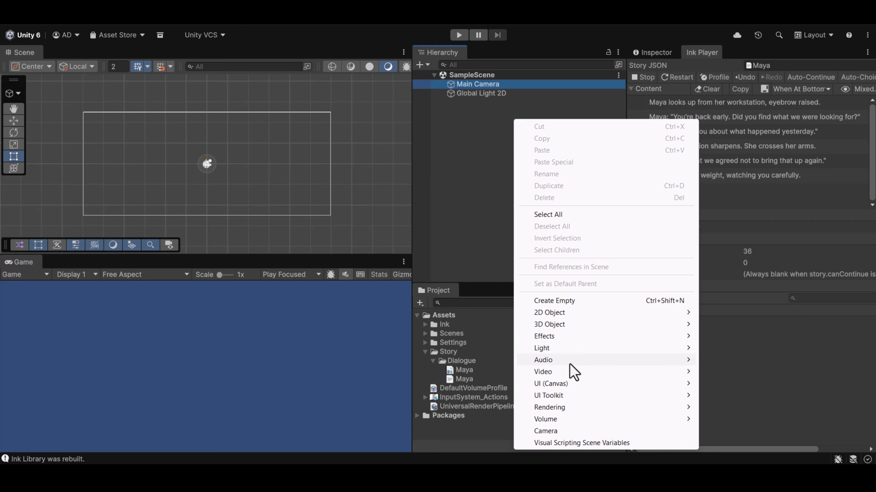
pyautogui.moveTo(572, 390)
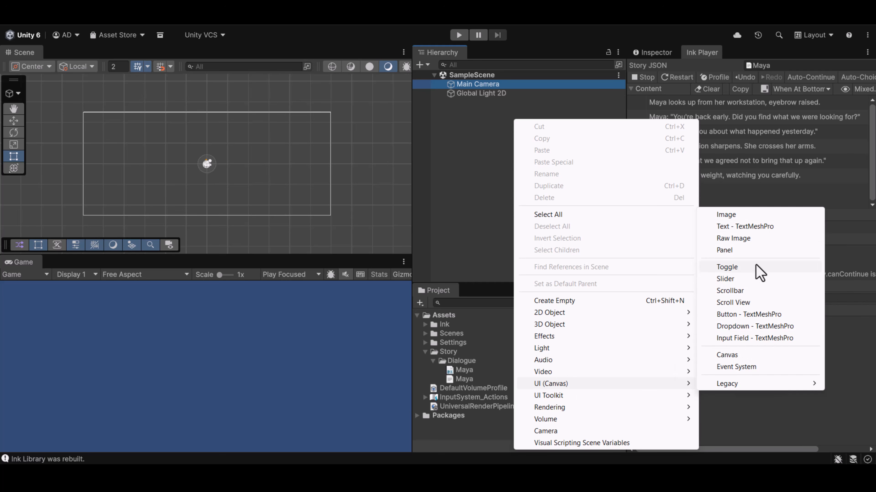
pyautogui.click(757, 227)
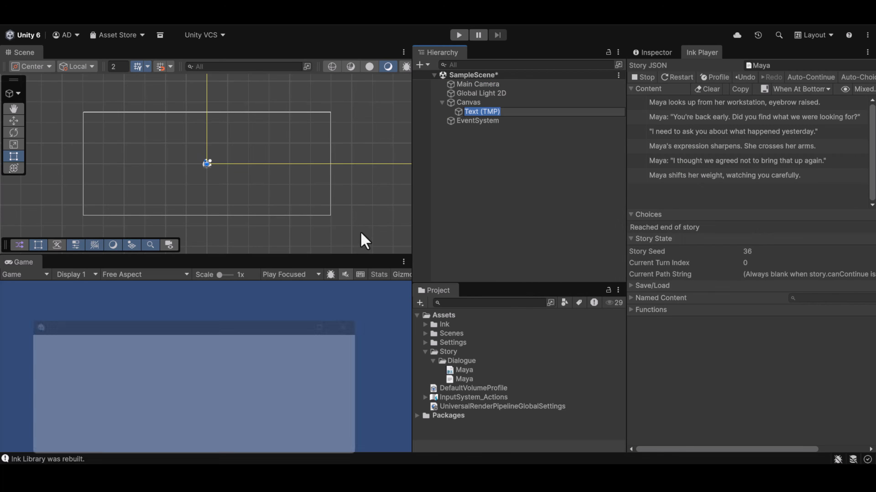
# Import the TMP Essentials resources and close the TMP Importer window.
pyautogui.moveTo(203, 327); pyautogui.dragTo(379, 186)
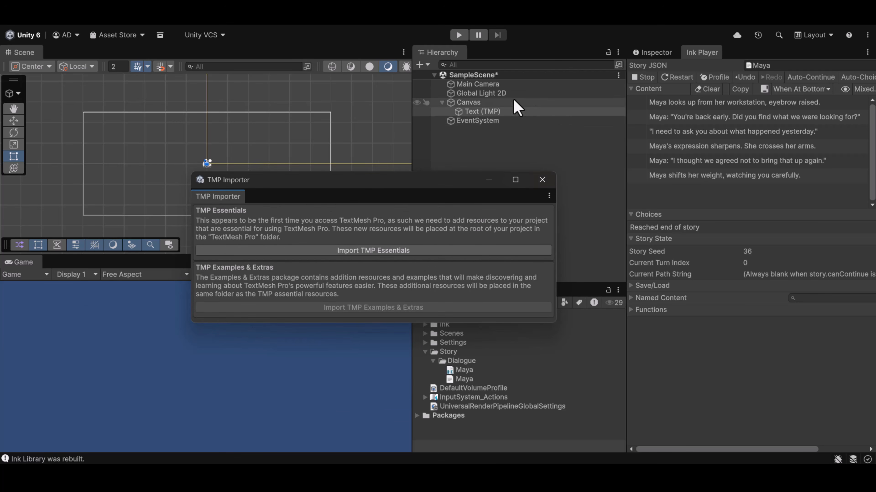
pyautogui.click(418, 255)
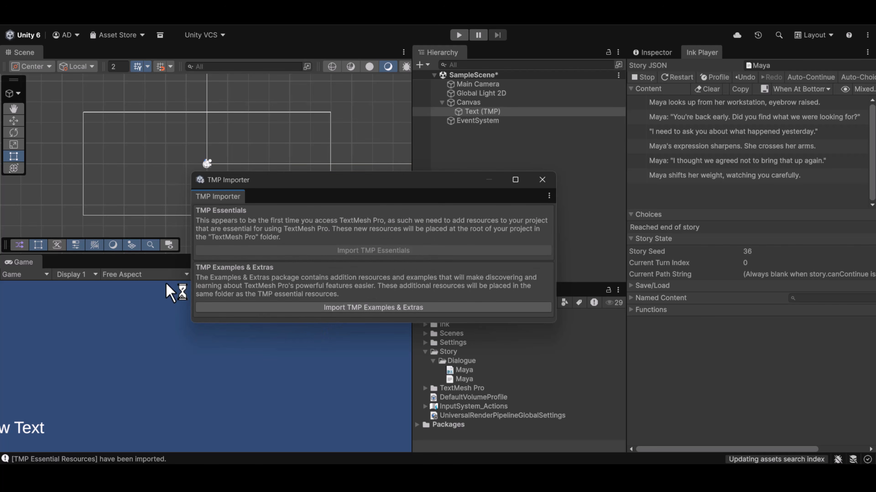
pyautogui.click(542, 179)
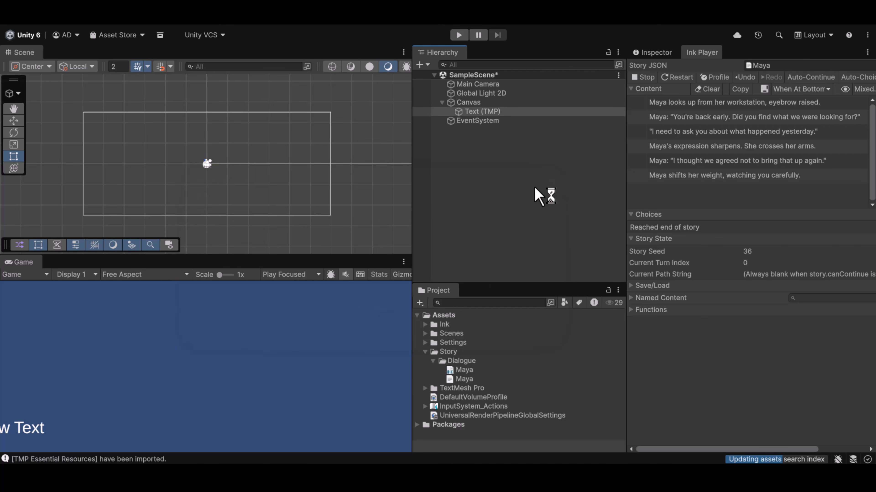
# Set the Game view to the 16:9 Aspect ratio.
pyautogui.click(148, 275)
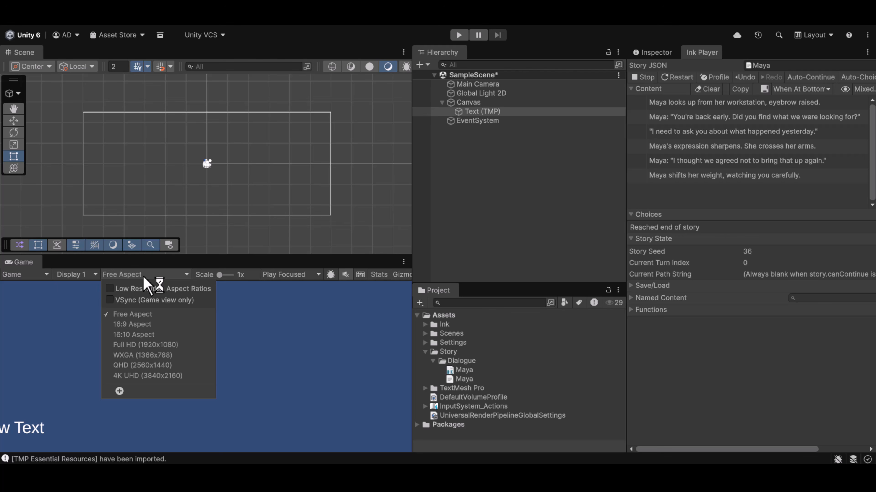
pyautogui.click(141, 325)
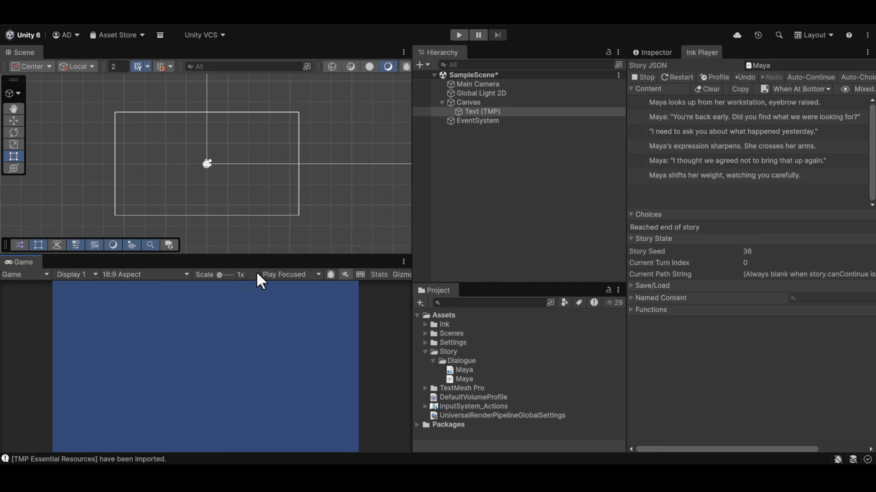
# Set the Canvas Scaler's UI Scale Mode on the Canvas to Scale With Screen Size.
pyautogui.click(479, 103)
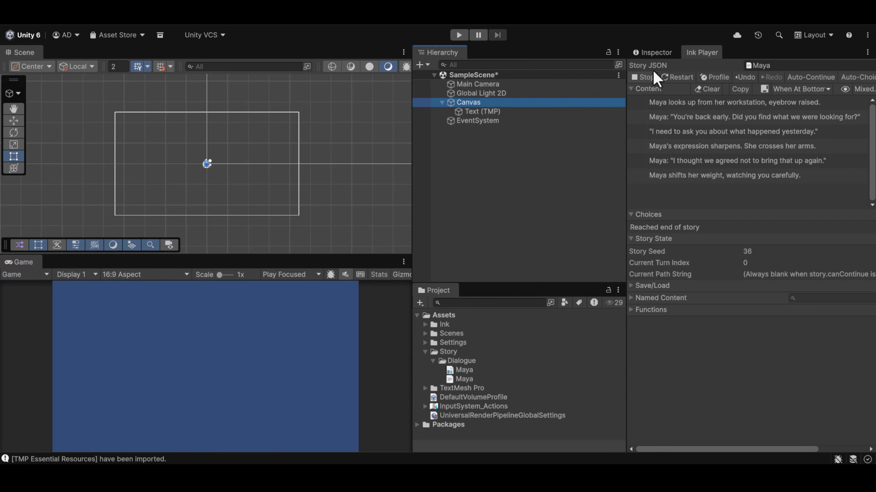
pyautogui.click(657, 53)
pyautogui.scroll(-2, 748, 256)
pyautogui.scroll(-1, 757, 297)
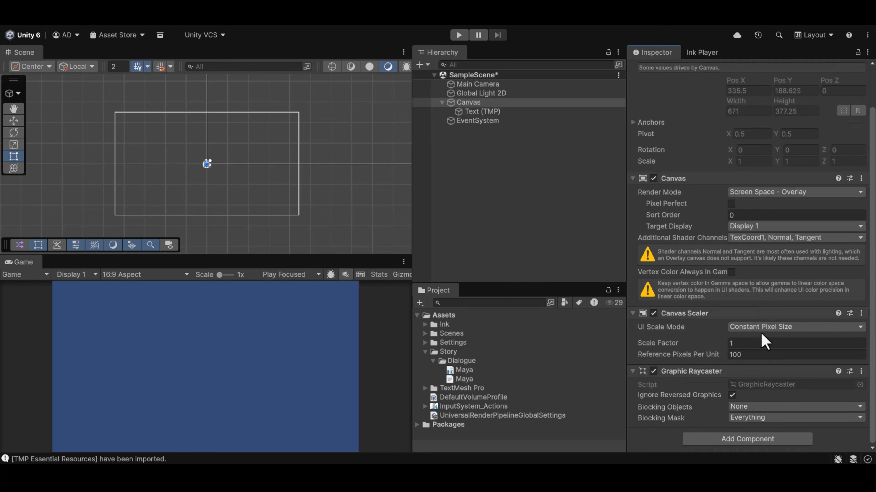
pyautogui.click(764, 327)
pyautogui.click(765, 351)
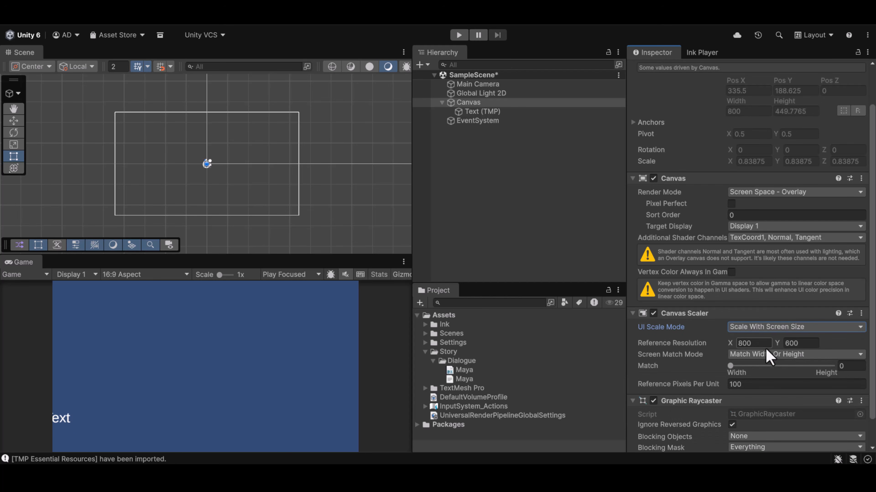
# Move the Text (TMP) object near the canvas centre, to about X 6, Y -19.
pyautogui.scroll(2, 219, 157)
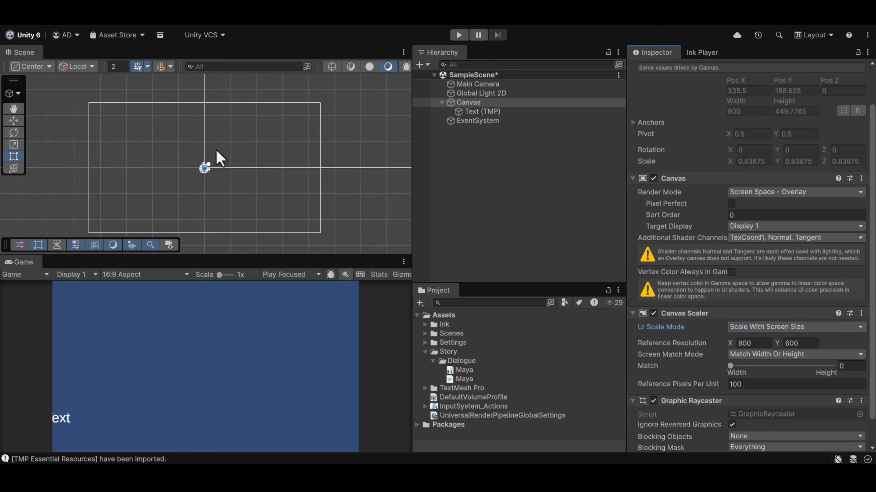
pyautogui.scroll(-2, 230, 151)
pyautogui.click(523, 112)
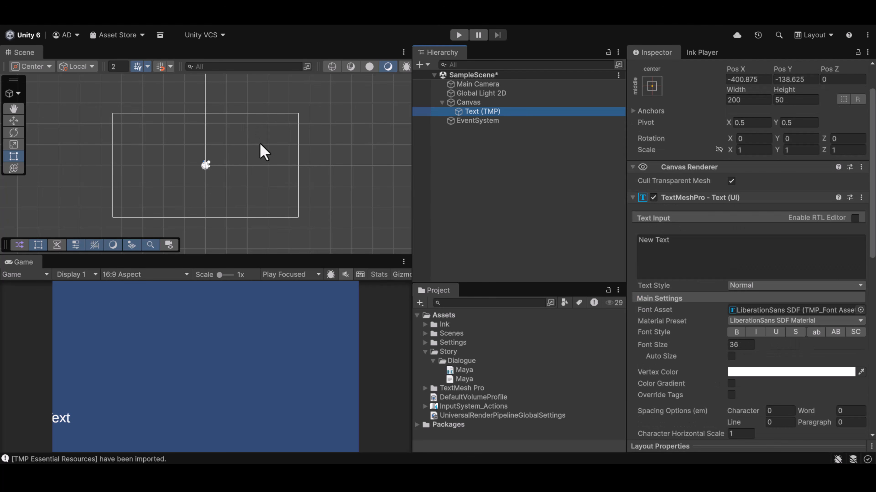
pyautogui.press('f')
pyautogui.scroll(-8, 259, 143)
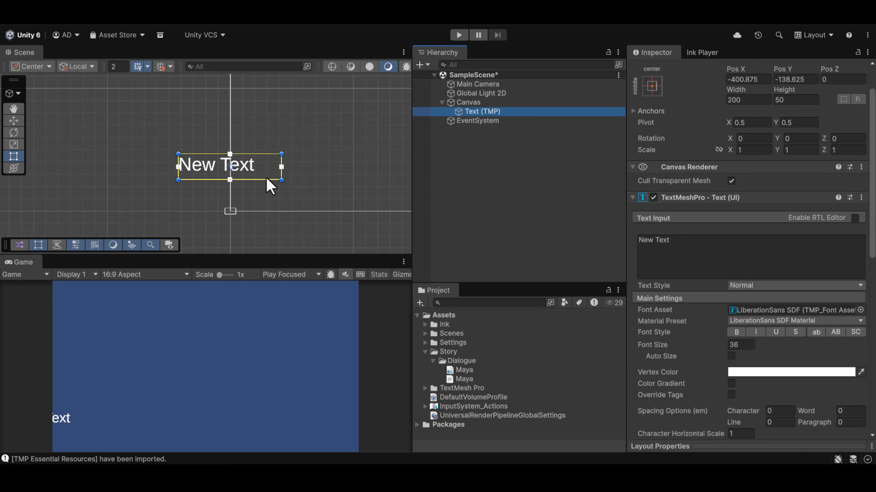
pyautogui.moveTo(327, 149); pyautogui.dragTo(237, 145, button='middle')
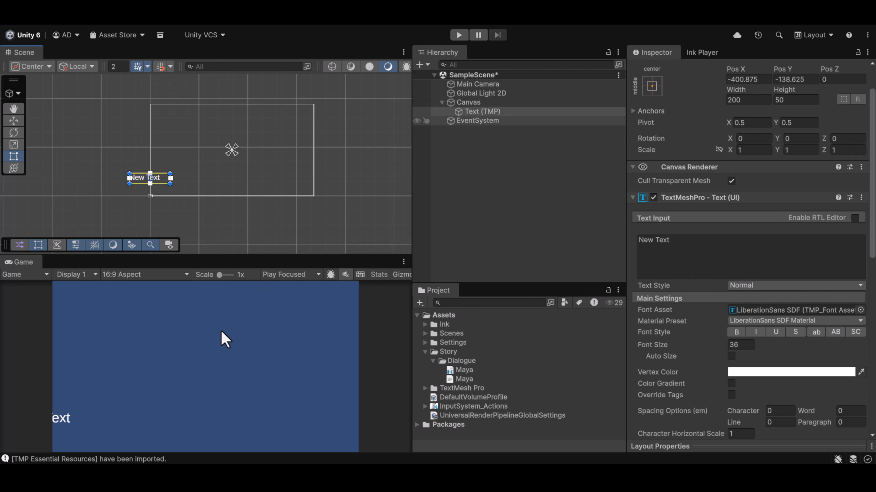
pyautogui.scroll(3, 143, 194)
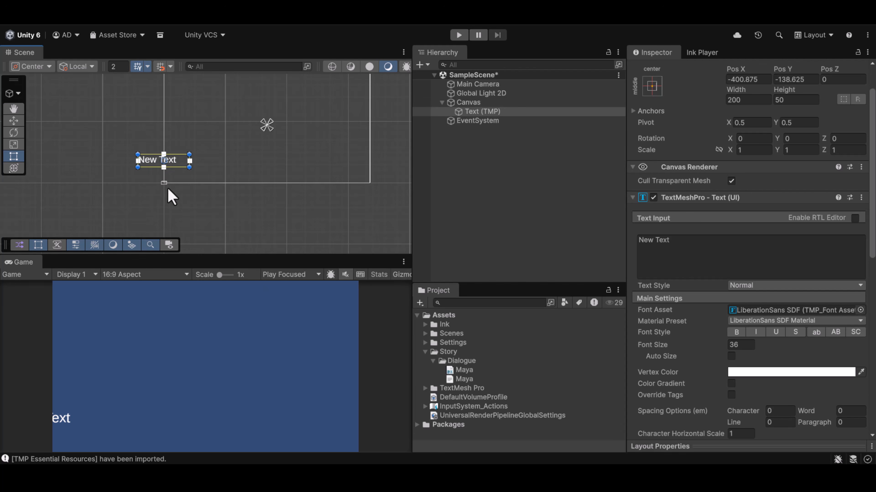
pyautogui.scroll(2, 182, 185)
pyautogui.moveTo(277, 144); pyautogui.dragTo(231, 169, button='middle')
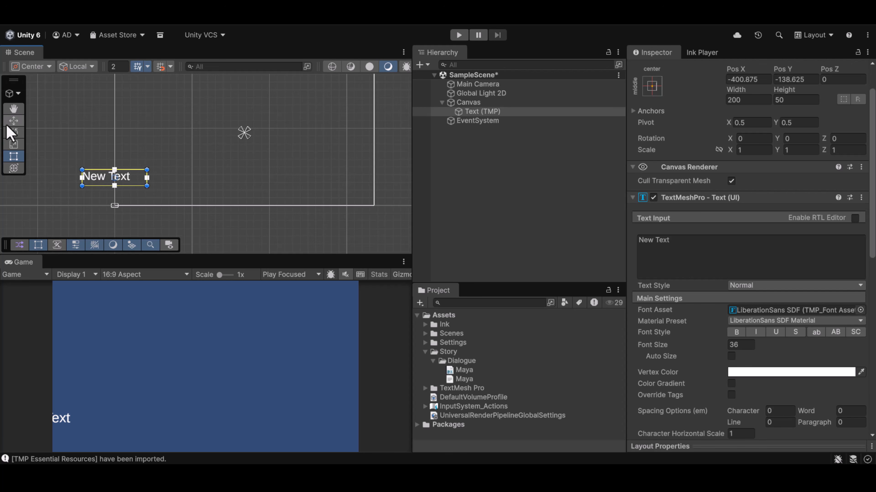
pyautogui.click(13, 121)
pyautogui.moveTo(125, 170); pyautogui.dragTo(256, 133)
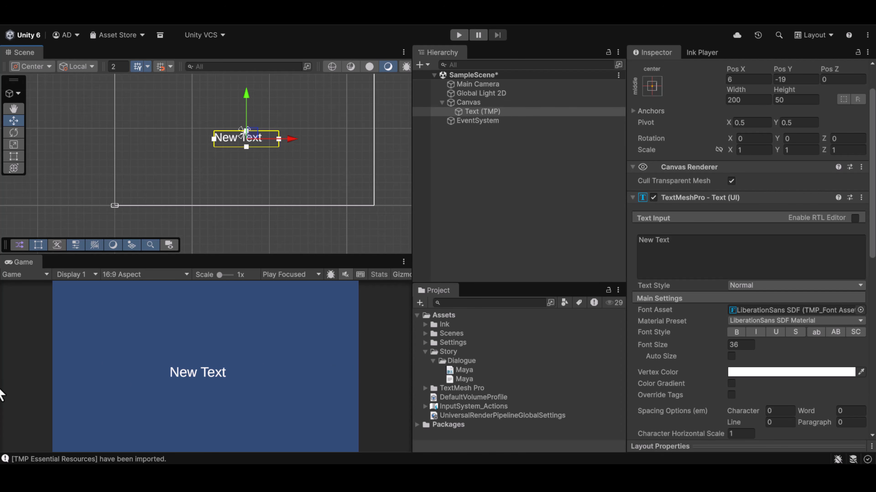
# Add a UI Panel as a child of the Canvas.
pyautogui.rightClick(476, 103)
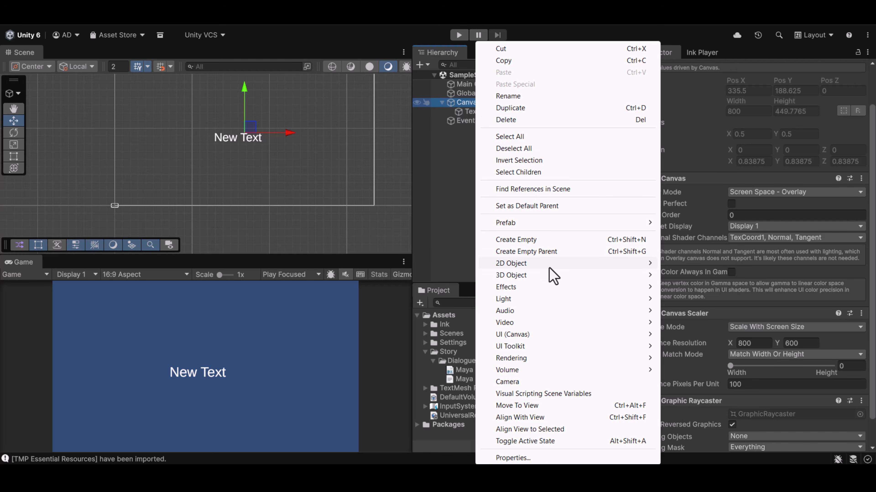
pyautogui.moveTo(540, 335)
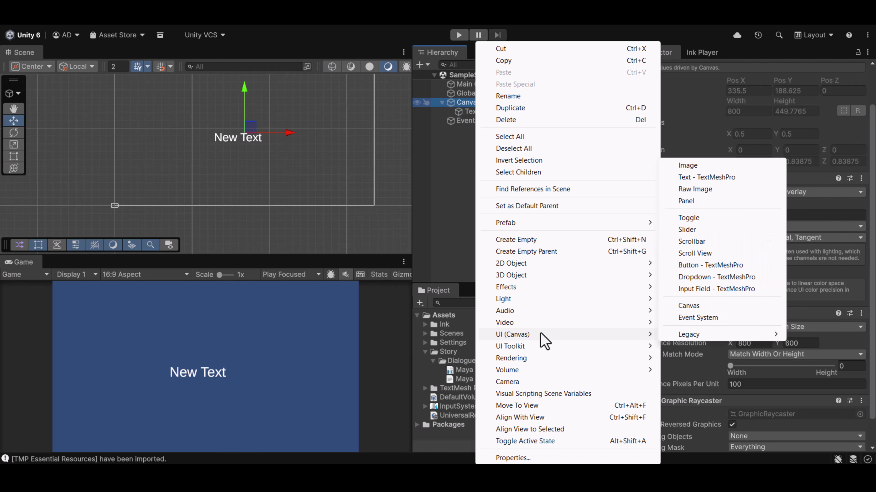
pyautogui.click(702, 203)
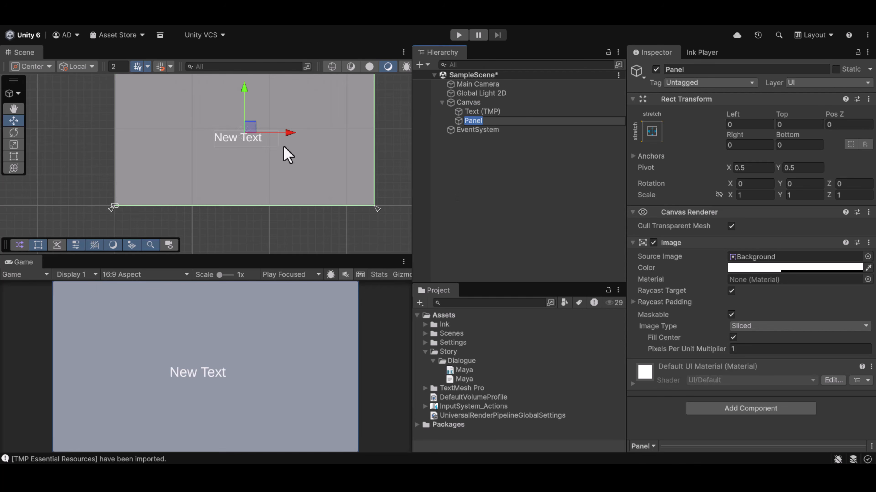
# Shrink the panel vertically to a full-width band inset about 152 from the canvas top and about 111 from its bottom.
pyautogui.scroll(-2, 284, 147)
pyautogui.moveTo(279, 141); pyautogui.dragTo(272, 179, button='middle')
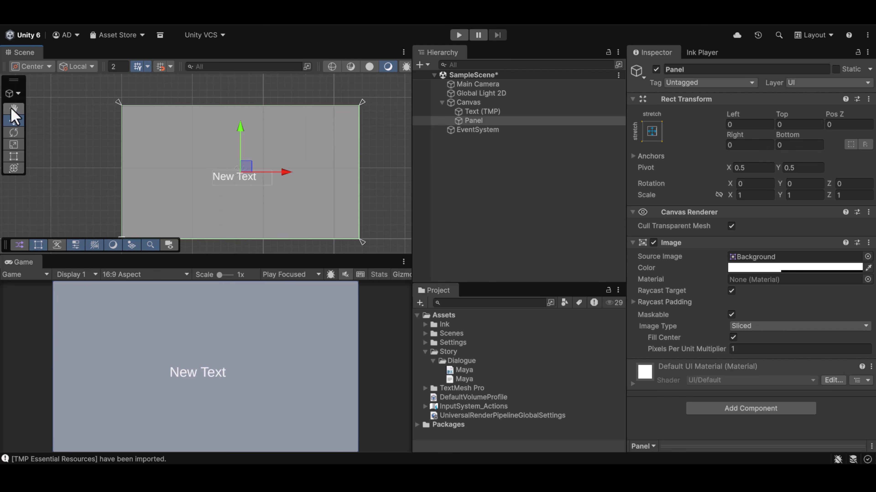
pyautogui.moveTo(173, 169); pyautogui.dragTo(161, 151, button='middle')
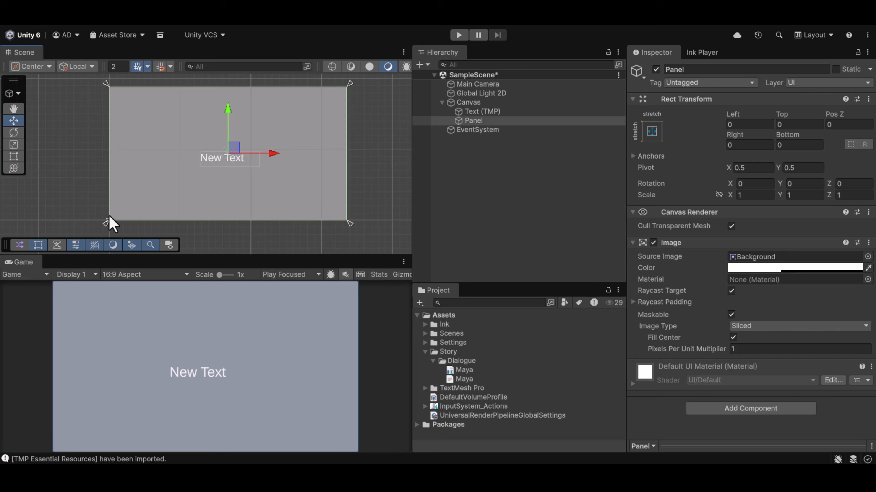
pyautogui.click(14, 159)
pyautogui.moveTo(285, 87); pyautogui.dragTo(285, 132)
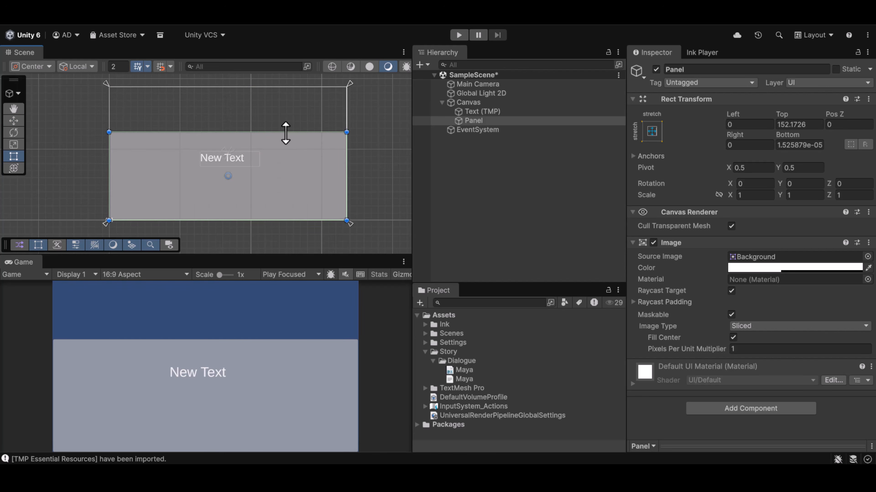
pyautogui.moveTo(247, 224); pyautogui.dragTo(249, 187)
# Anchor the panel to the bottom centre of the canvas, also setting its position there.
pyautogui.click(652, 131)
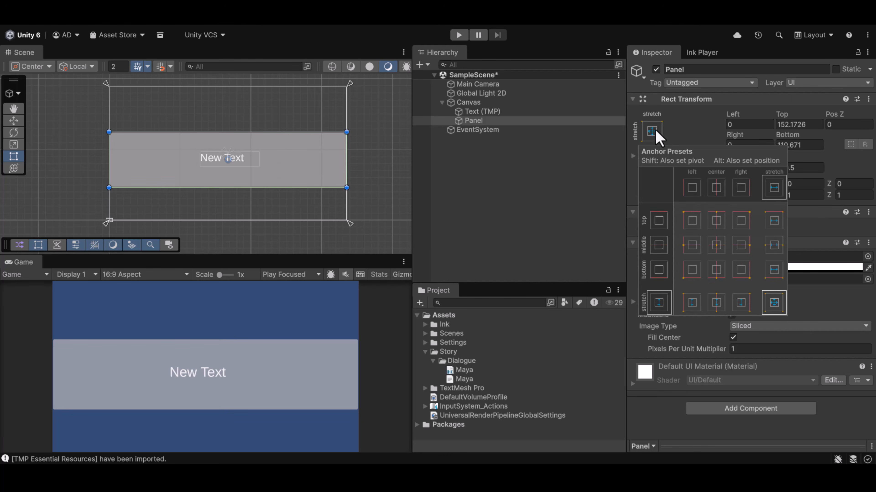
pyautogui.click(716, 246)
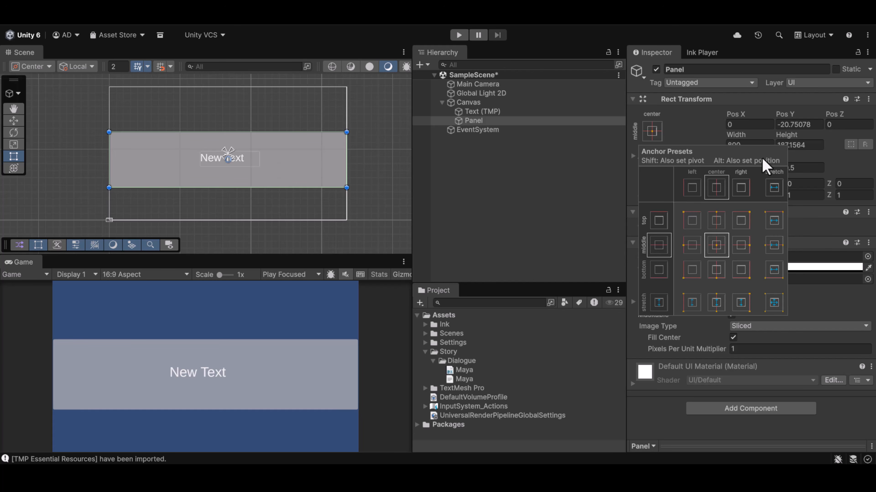
pyautogui.press('alt')
pyautogui.keyDown('alt'); pyautogui.click(717, 275); pyautogui.keyUp('alt')
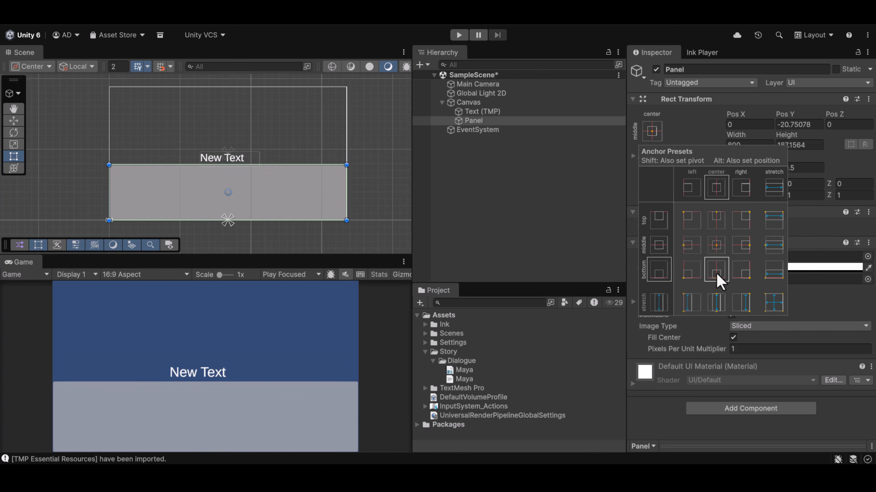
# Snap the panel back to the canvas's bottom centre, including its position, and make Text (TMP) a child of Panel.
pyautogui.keyDown('alt'); pyautogui.click(713, 246); pyautogui.keyUp('alt')
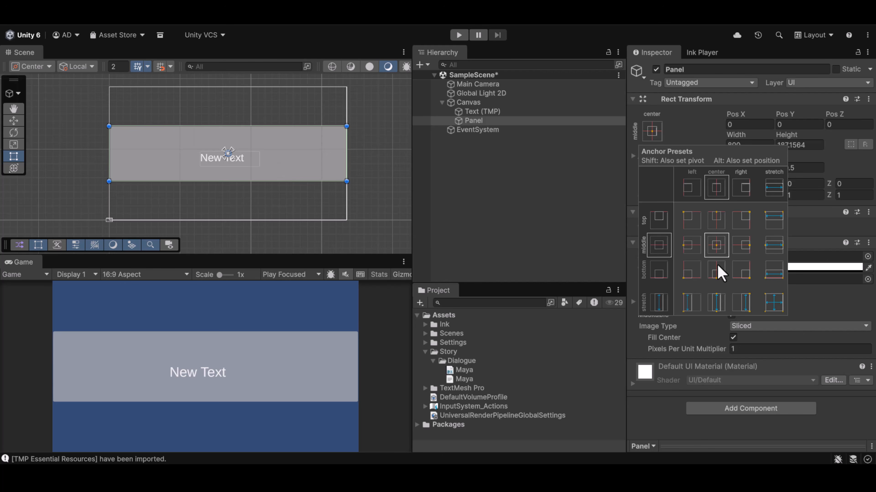
pyautogui.keyDown('alt'); pyautogui.click(718, 267); pyautogui.keyUp('alt')
pyautogui.moveTo(483, 111); pyautogui.dragTo(491, 125)
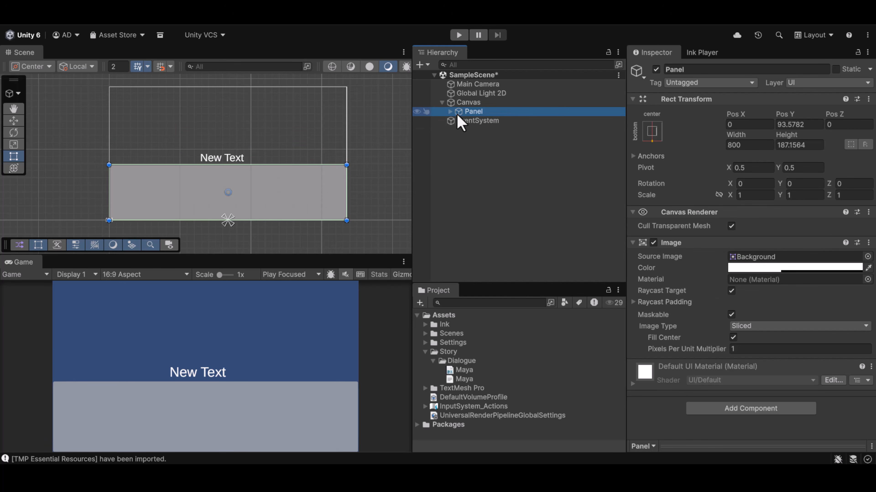
# Move the Text (TMP) object into the upper-left part of the panel, to about X -269, Y 42.
pyautogui.click(450, 112)
pyautogui.click(479, 120)
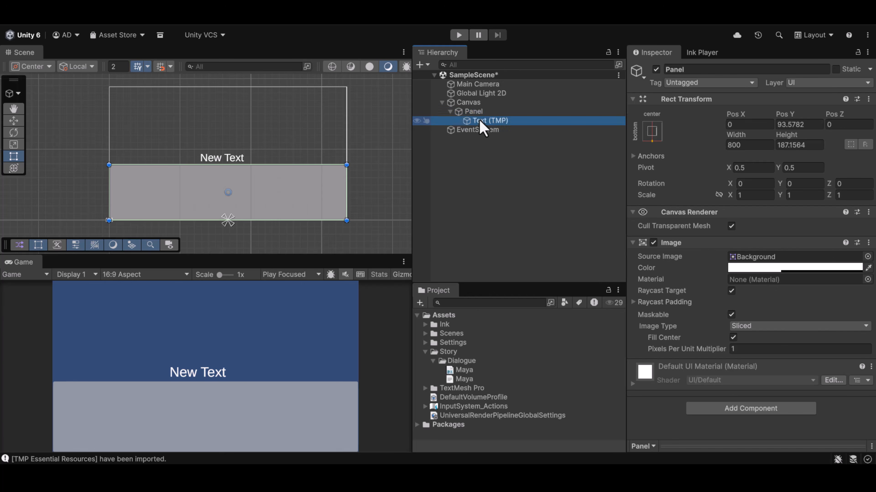
pyautogui.click(13, 121)
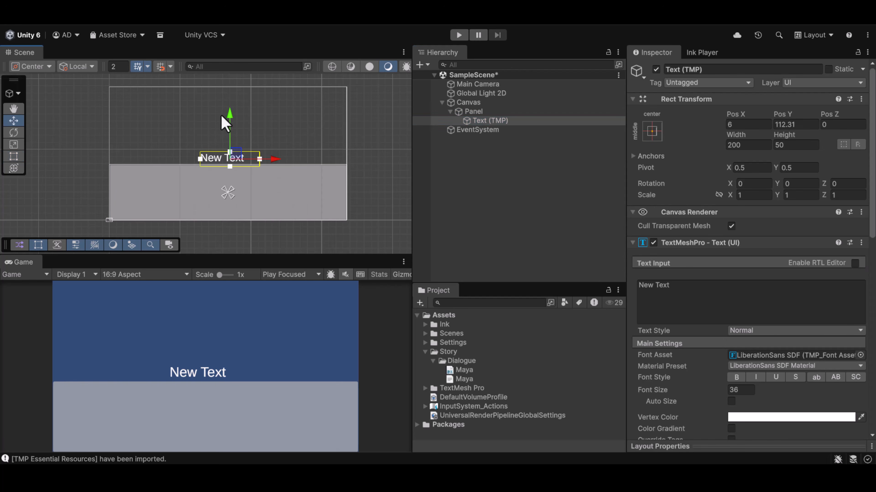
pyautogui.moveTo(227, 118); pyautogui.dragTo(225, 137)
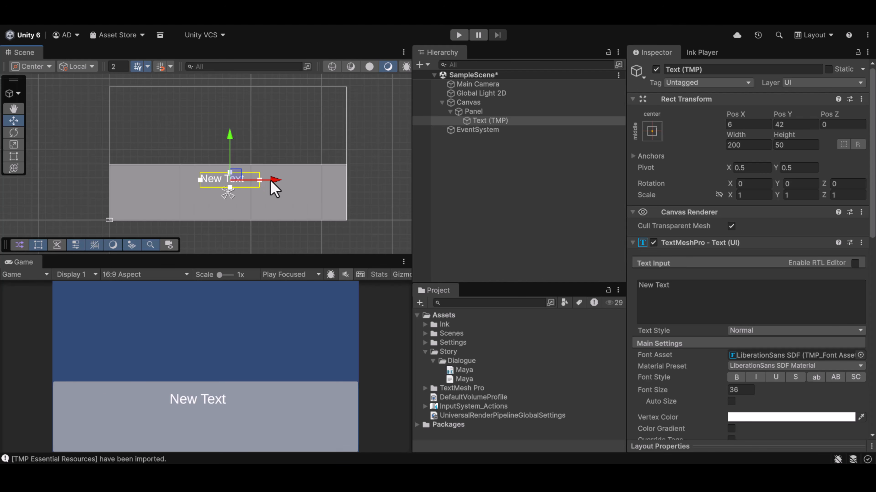
pyautogui.moveTo(271, 182); pyautogui.dragTo(191, 184)
# Extend the text's right margin almost to the panel's right edge and raise its top margin slightly.
pyautogui.scroll(3, 191, 189)
pyautogui.moveTo(195, 196); pyautogui.dragTo(182, 228, button='middle')
pyautogui.scroll(1, 201, 156)
pyautogui.moveTo(157, 126); pyautogui.dragTo(352, 132)
pyautogui.moveTo(216, 114); pyautogui.dragTo(218, 110)
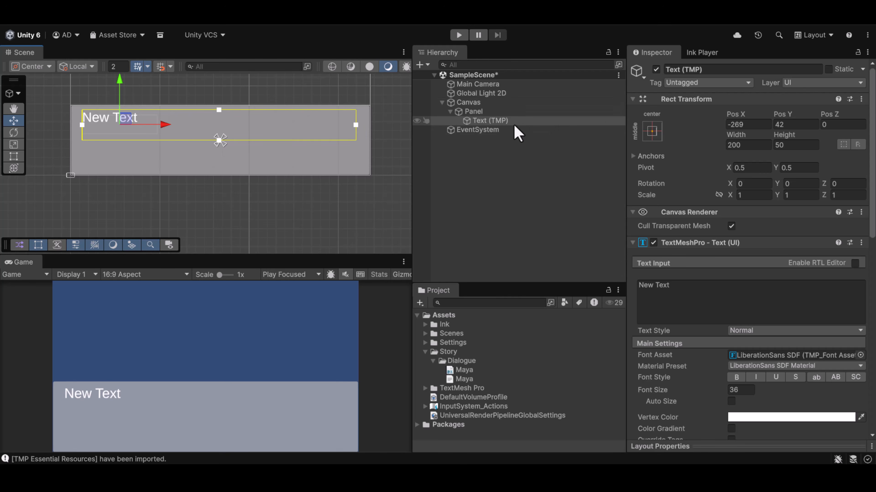
# Add a Button - TextMeshPro as a child of Panel, keeping it at the panel's centre.
pyautogui.click(497, 114)
pyautogui.rightClick(499, 124)
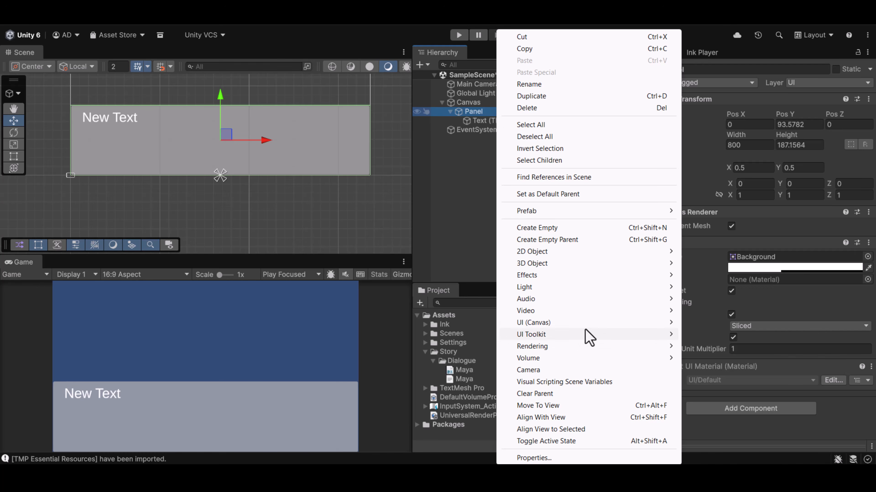
pyautogui.moveTo(587, 317)
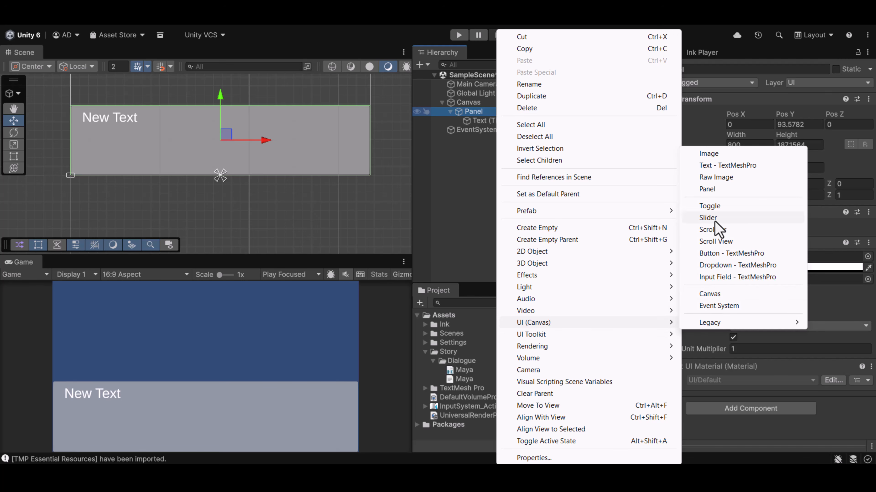
pyautogui.click(716, 255)
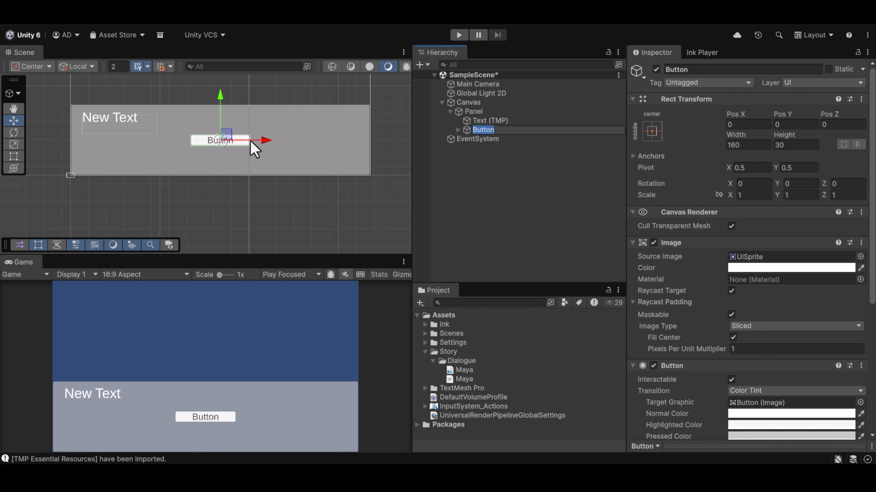
pyautogui.moveTo(266, 143)
pyautogui.mouseDown()
pyautogui.moveTo(184, 152)
pyautogui.moveTo(255, 155)
pyautogui.mouseUp()
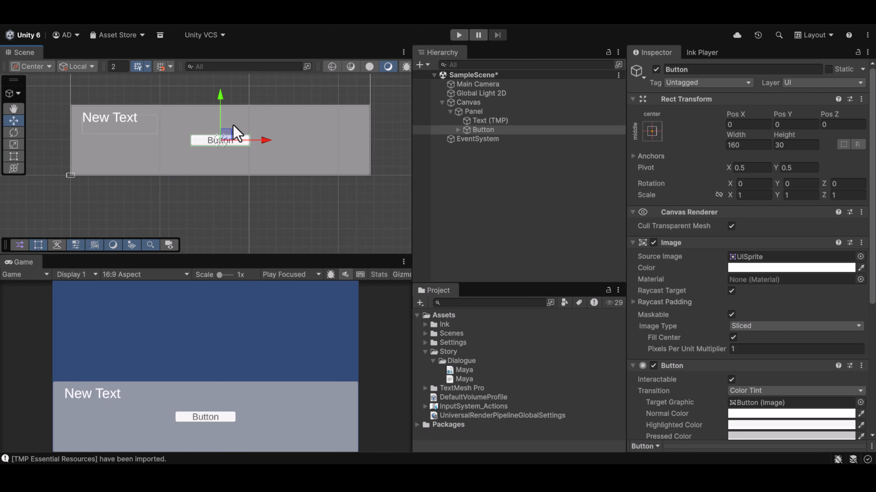
# Duplicate the button twice and stack the copies evenly below it, the lowest at about Y -77.
pyautogui.hotkey('ctrl', 'd')
pyautogui.moveTo(224, 105); pyautogui.dragTo(225, 130)
pyautogui.hotkey('ctrl', 'd')
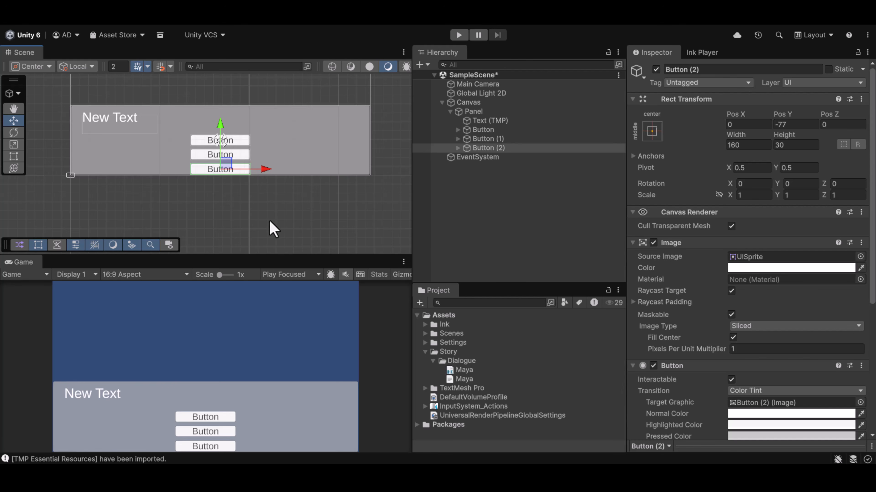
# Move all three buttons together slightly upward, off the panel's bottom edge.
pyautogui.keyDown('shift'); pyautogui.click(488, 133); pyautogui.keyUp('shift')
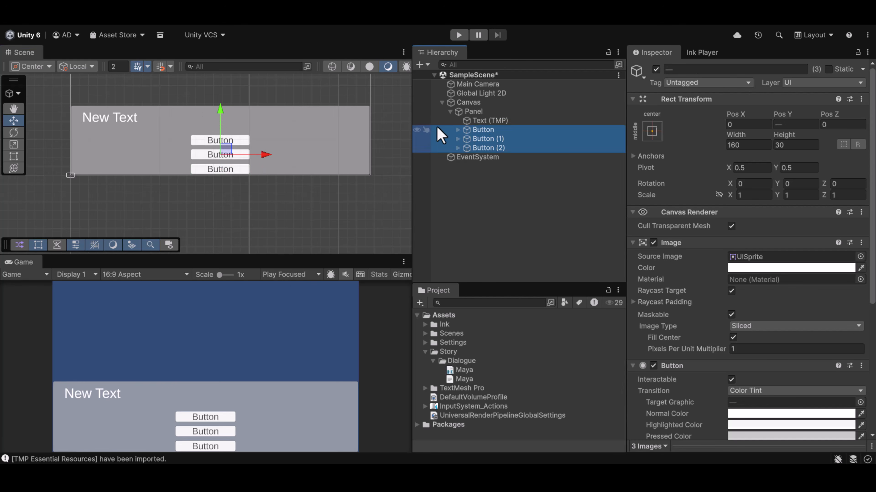
pyautogui.moveTo(219, 106); pyautogui.dragTo(218, 101)
pyautogui.click(266, 113)
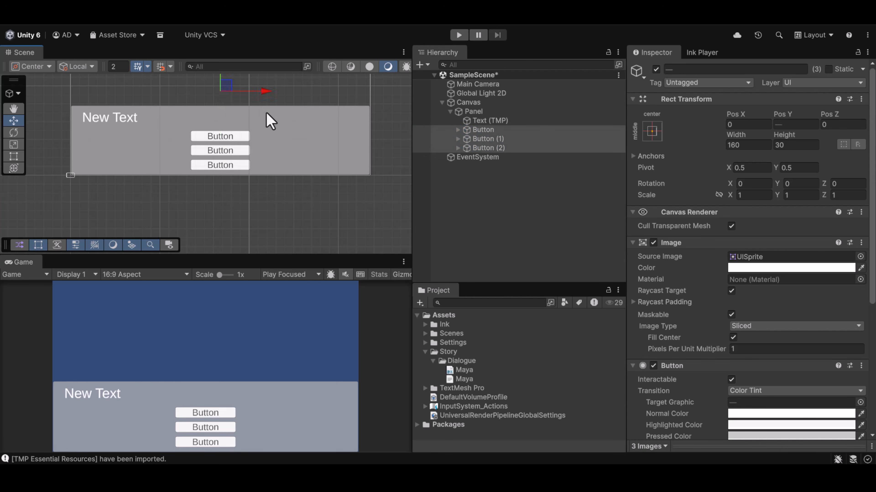
# Raise the panel's top edge so that the panel is about 279 high.
pyautogui.click(274, 121)
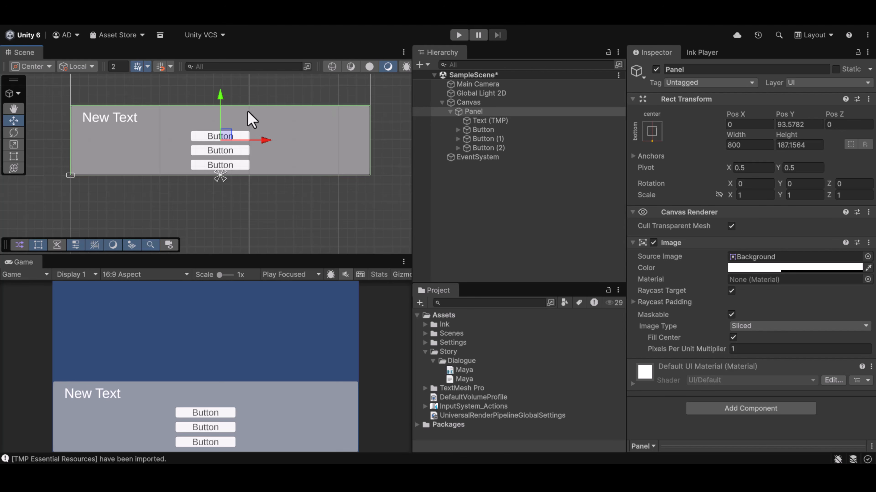
pyautogui.click(13, 156)
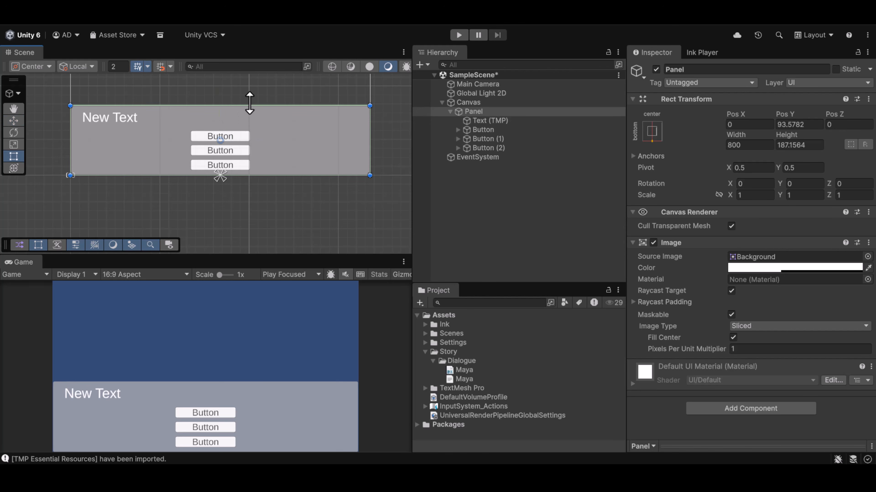
pyautogui.moveTo(251, 105); pyautogui.dragTo(256, 72)
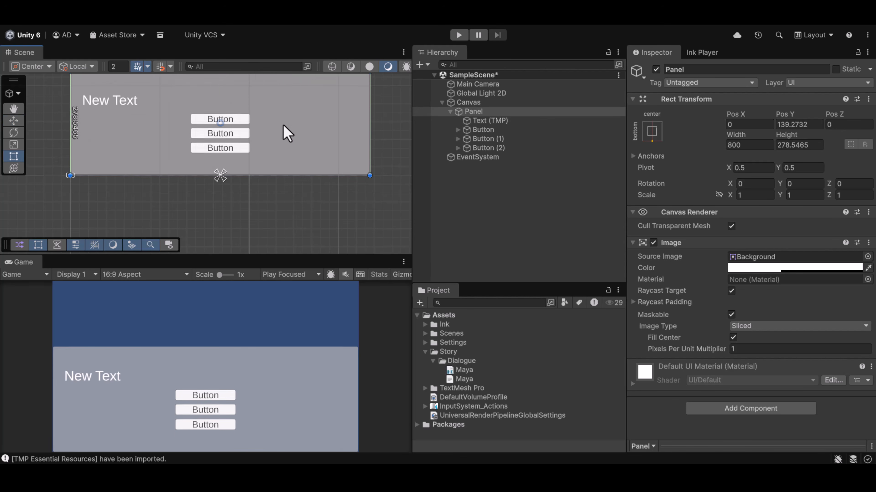
# Stretch the Text (TMP) box across the upper part of the panel, to about 764 wide and 87 high.
pyautogui.moveTo(278, 78)
pyautogui.mouseDown(button='middle')
pyautogui.moveTo(284, 140)
pyautogui.moveTo(289, 90)
pyautogui.mouseUp(button='middle')
pyautogui.click(430, 120)
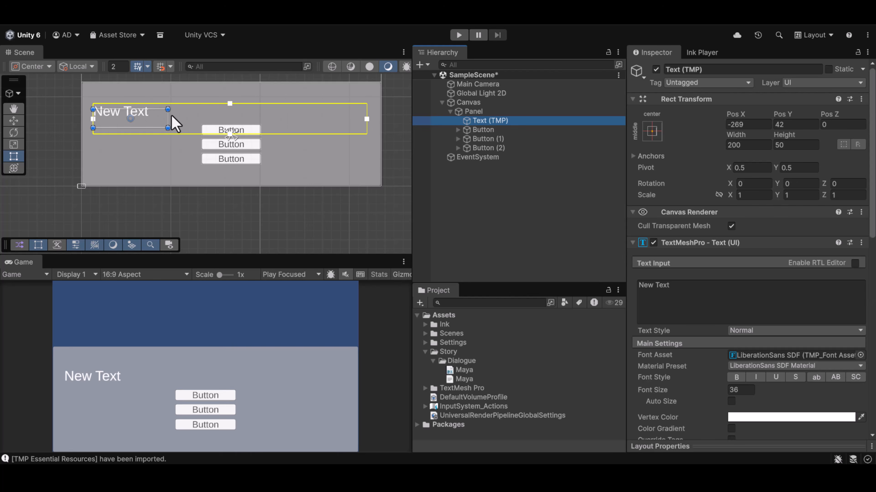
pyautogui.click(450, 121)
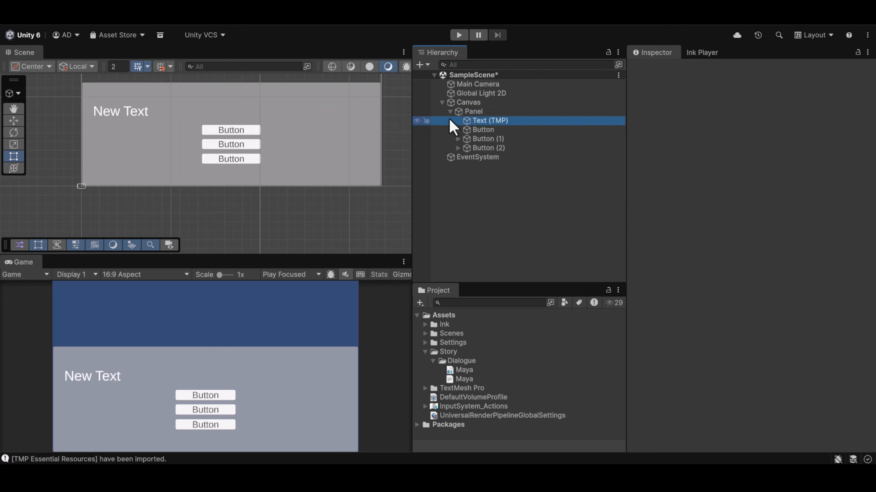
pyautogui.moveTo(146, 116); pyautogui.dragTo(380, 112)
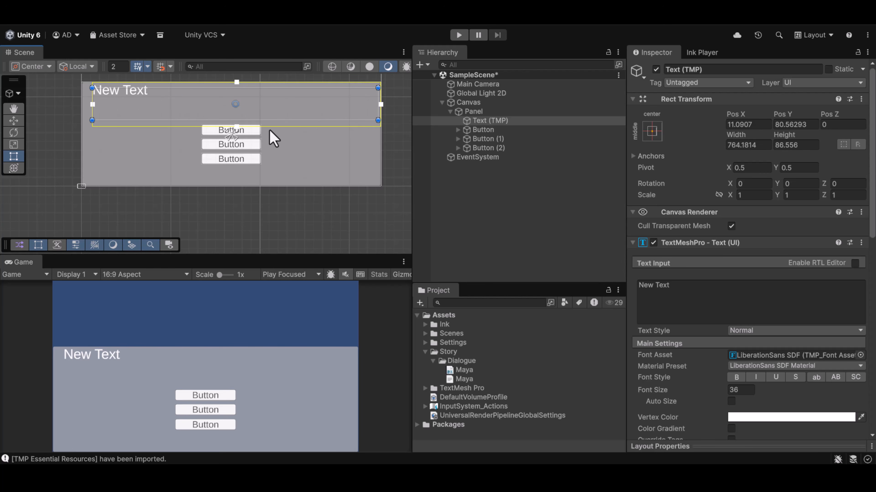
# Fine-tune the text box to about 757 by 84 and lower its top margin slightly from the panel's top edge.
pyautogui.moveTo(175, 120)
pyautogui.mouseDown()
pyautogui.moveTo(178, 139)
pyautogui.moveTo(175, 125)
pyautogui.mouseUp()
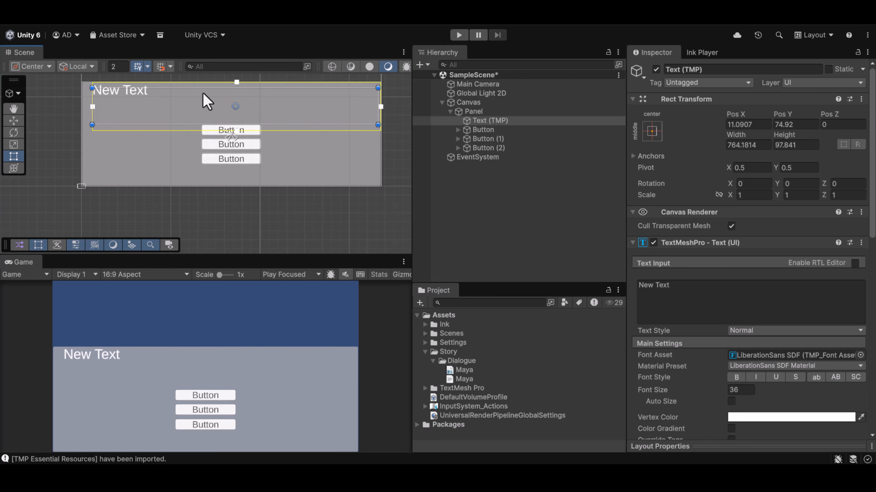
pyautogui.moveTo(236, 82); pyautogui.dragTo(235, 89)
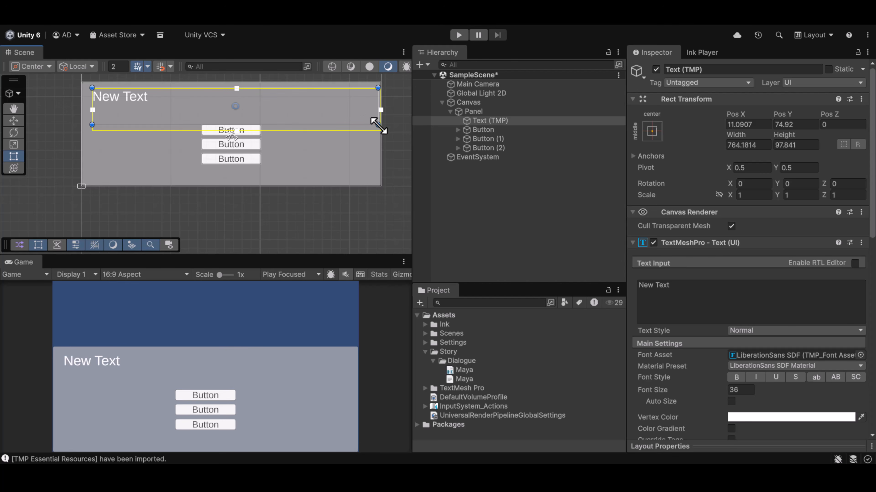
pyautogui.moveTo(378, 125); pyautogui.dragTo(373, 116)
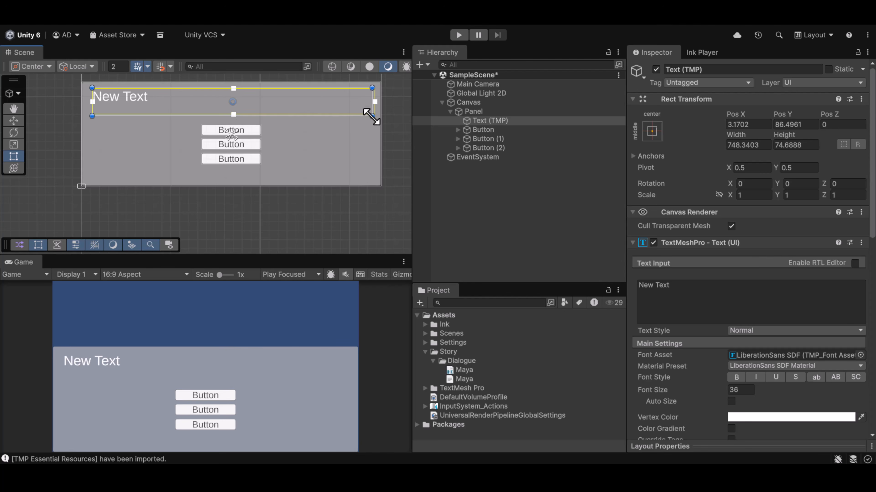
pyautogui.moveTo(372, 116); pyautogui.dragTo(375, 119)
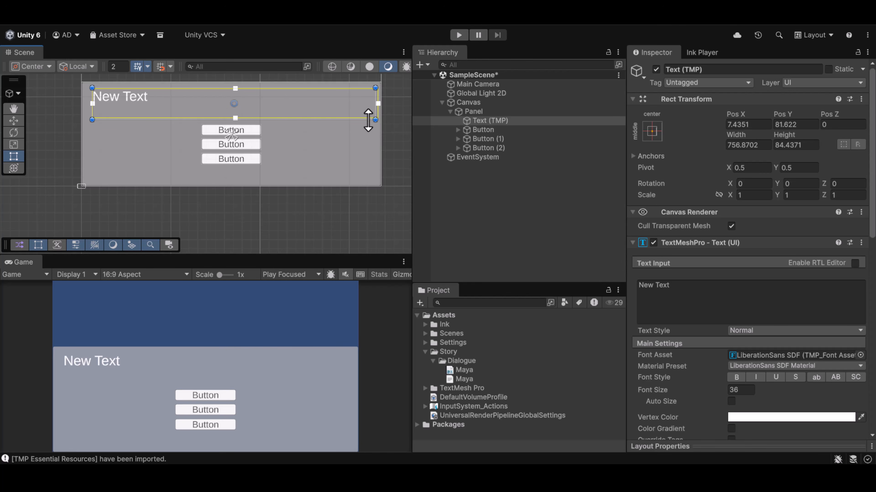
# Move the three buttons together down toward the panel's bottom edge, leaving a gap below the text box.
pyautogui.click(545, 150)
pyautogui.keyDown('shift'); pyautogui.click(524, 131); pyautogui.keyUp('shift')
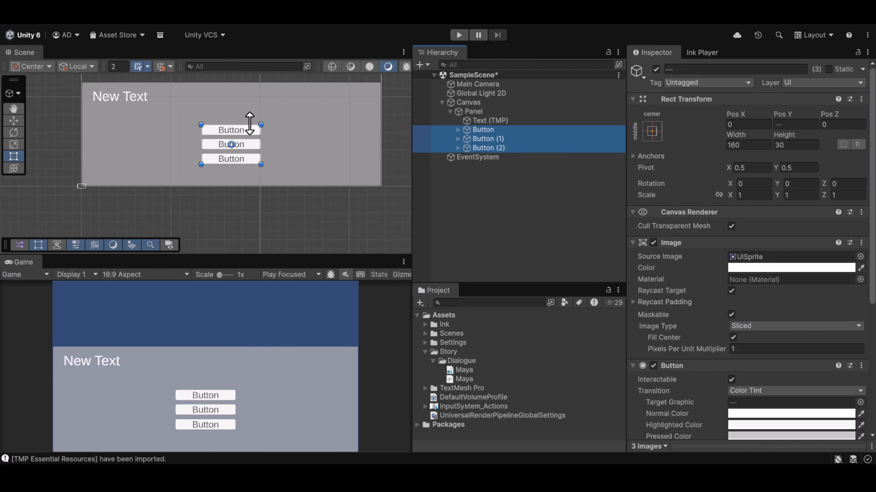
pyautogui.press('w')
pyautogui.moveTo(228, 99); pyautogui.dragTo(230, 115)
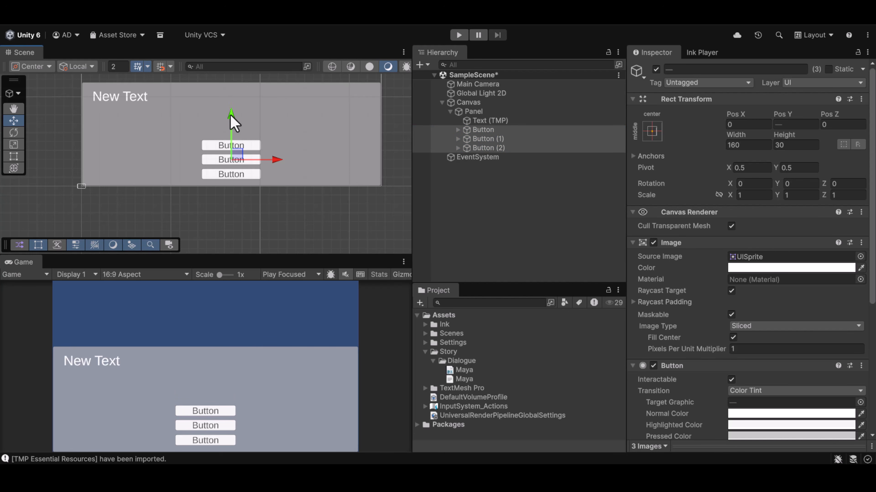
# Create a folder named Scripts in the Assets folder.
pyautogui.click(425, 351)
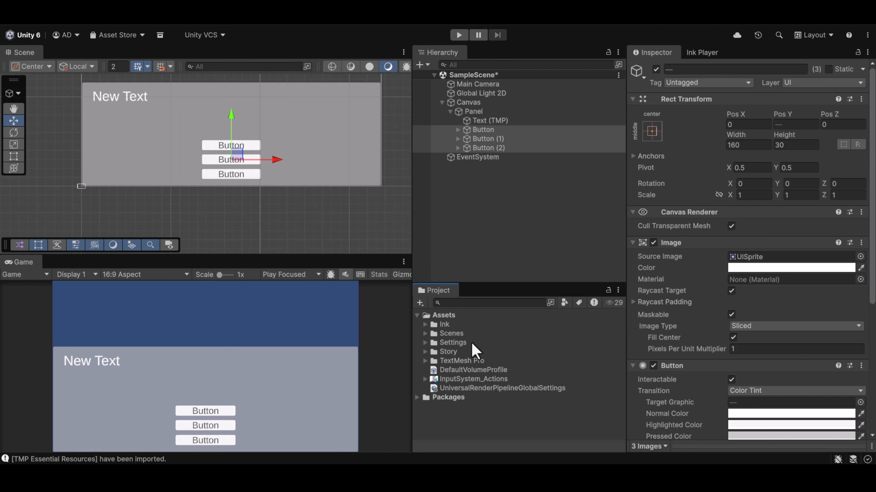
pyautogui.rightClick(435, 316)
pyautogui.moveTo(591, 132)
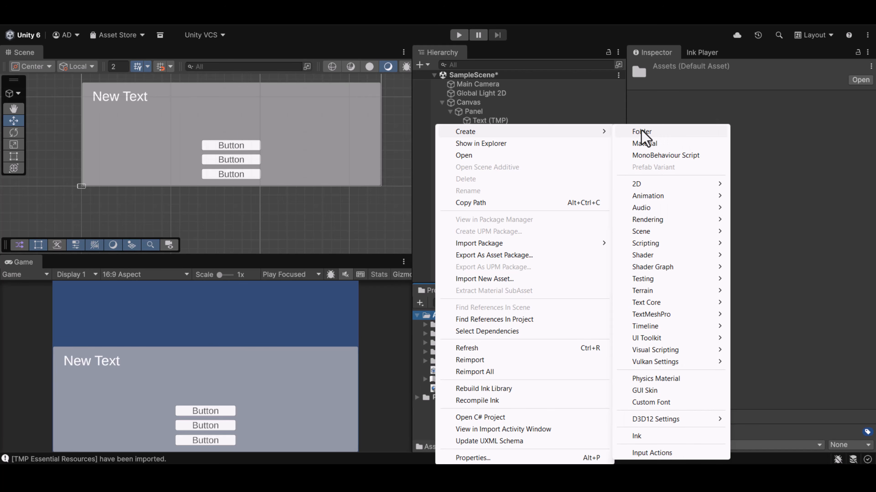
pyautogui.click(641, 133)
pyautogui.write('Scripts')
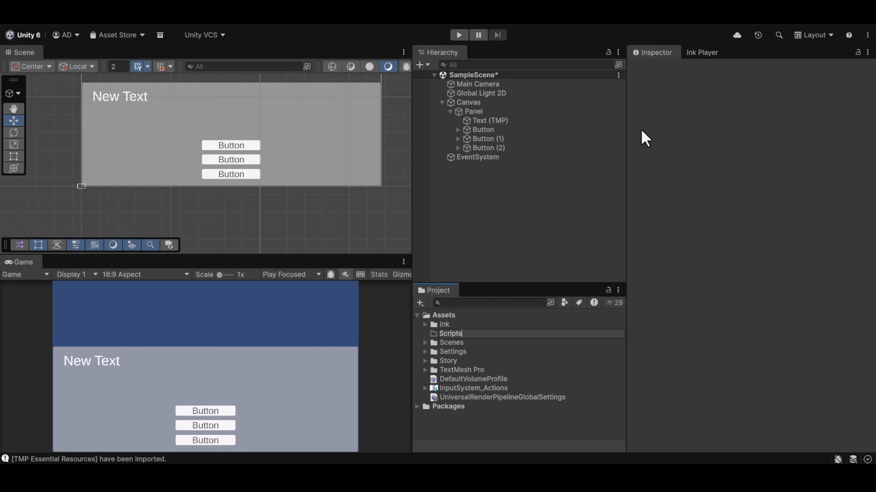
pyautogui.press('Return')
# Create a MonoBehaviour script named StaticDialogueManager in the Scripts folder.
pyautogui.rightClick(461, 343)
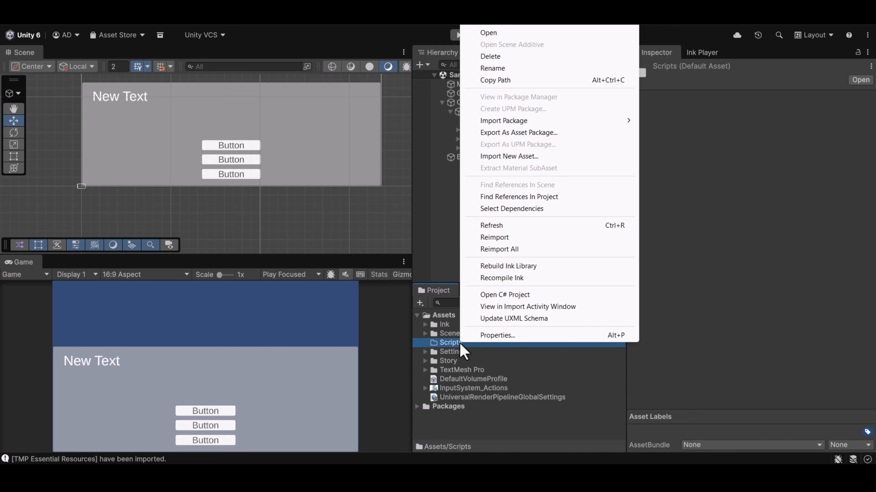
pyautogui.moveTo(619, 25)
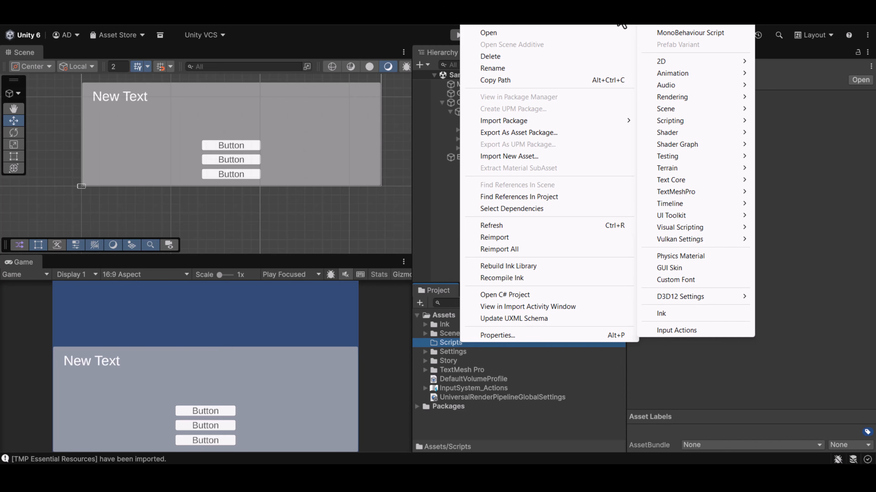
pyautogui.click(696, 34)
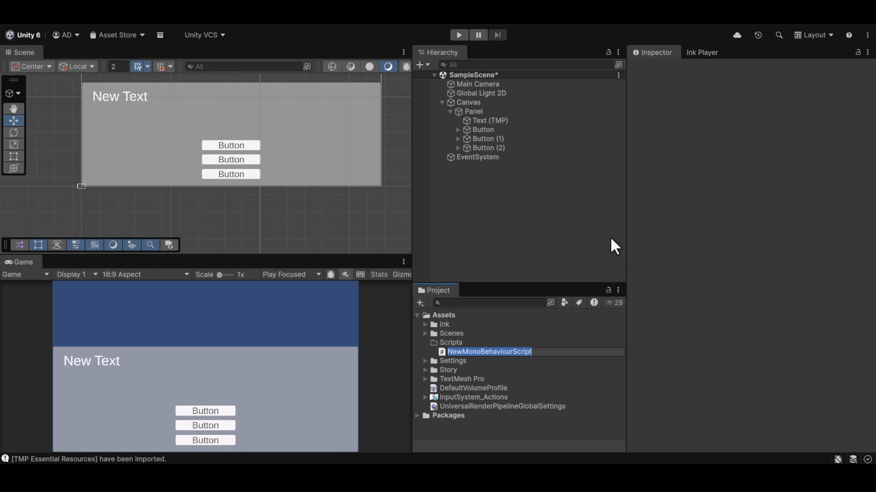
pyautogui.write('StaticDialogueManager')
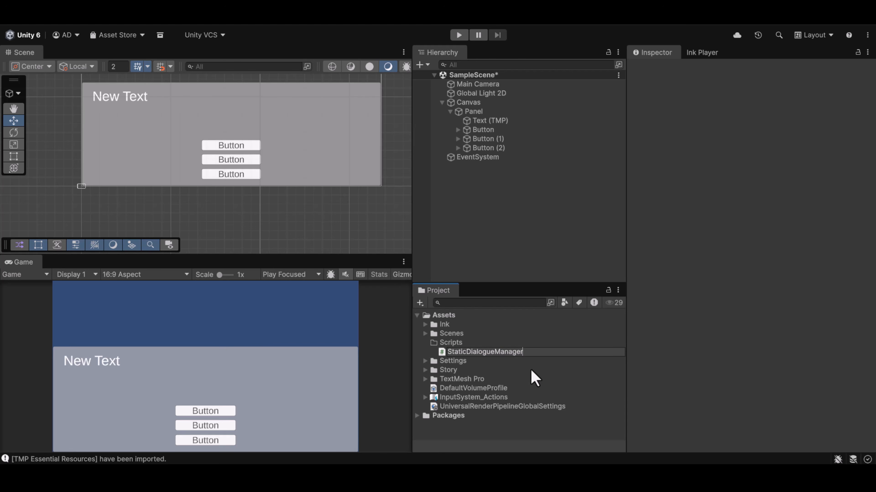
pyautogui.press('Return')
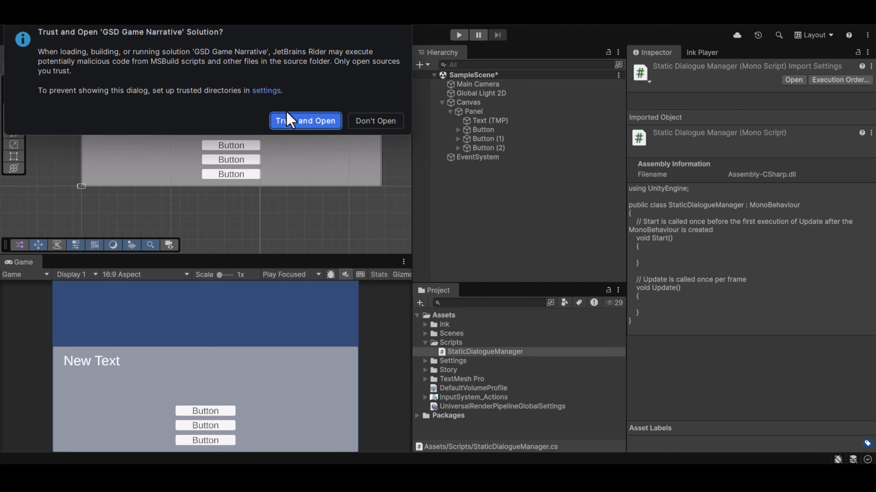
# Trust and open the GSD Game Narrative solution in JetBrains Rider and select all the default code in StaticDialogueManager.cs.
pyautogui.click(308, 125)
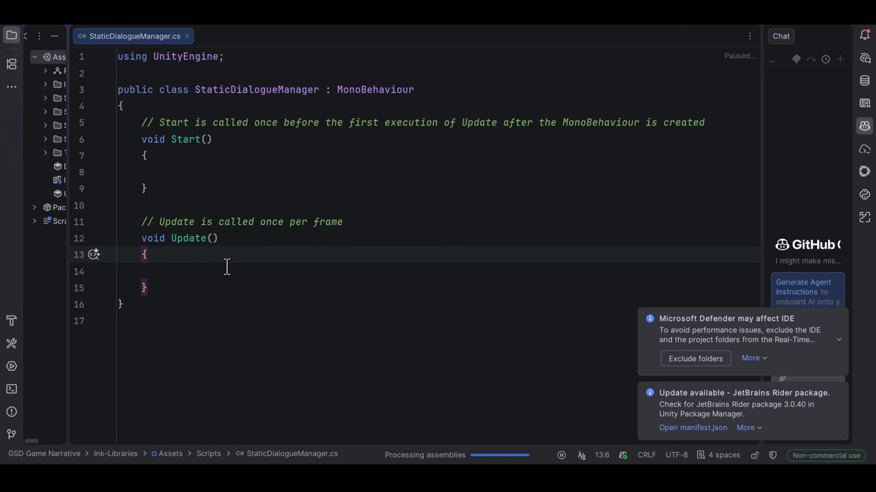
pyautogui.click(247, 314)
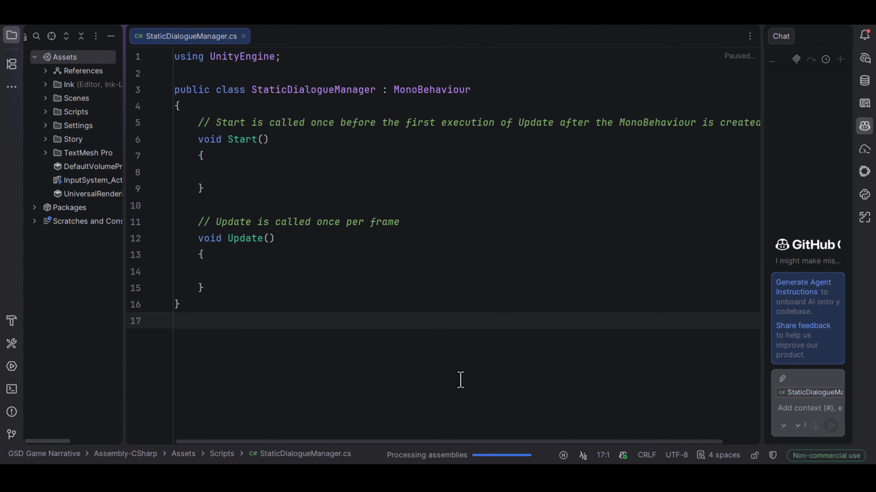
pyautogui.moveTo(222, 329); pyautogui.dragTo(172, 40)
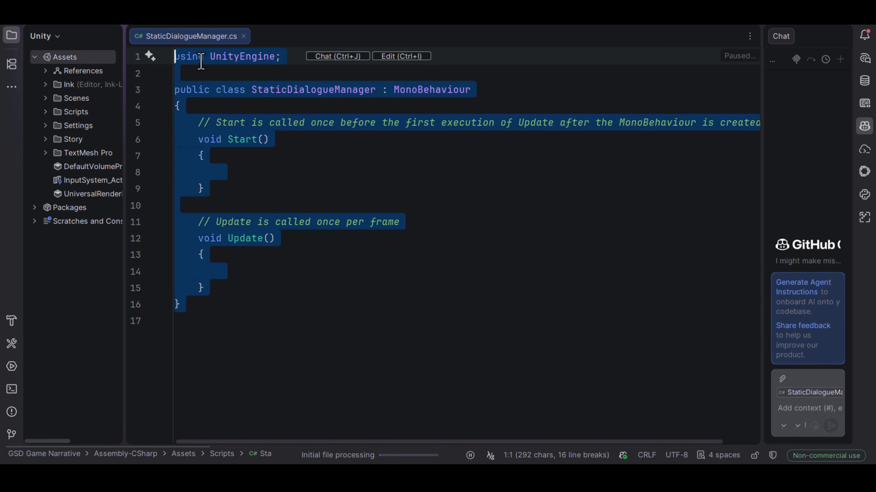